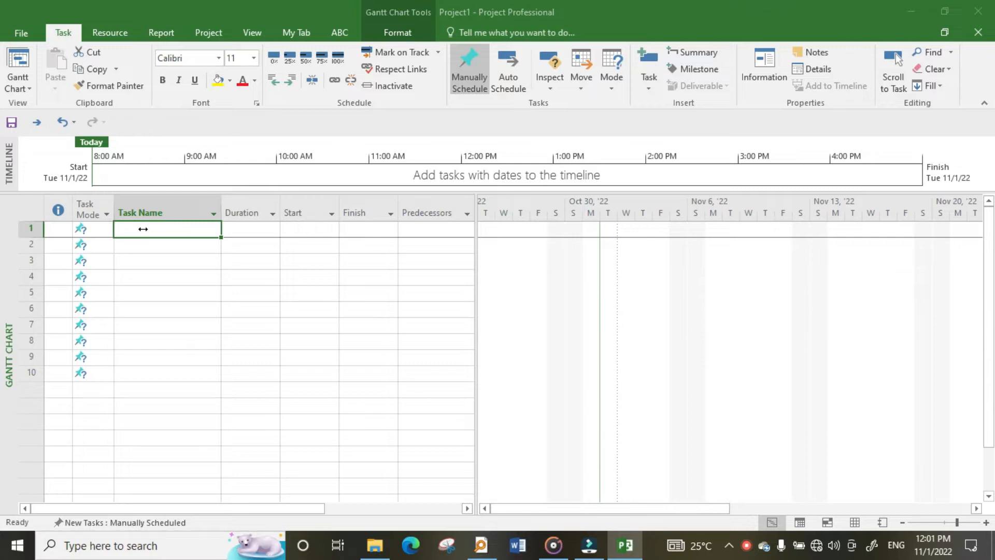
Name the tasks in rows 1 to 5 as 1, 2, 3, 4 and 5
type("1")
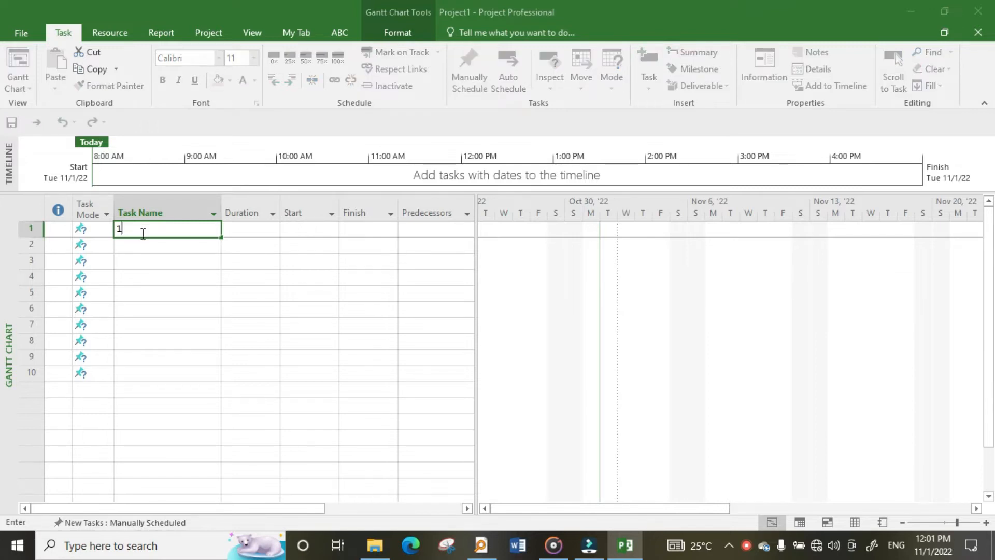
left_click(141, 245)
type("2")
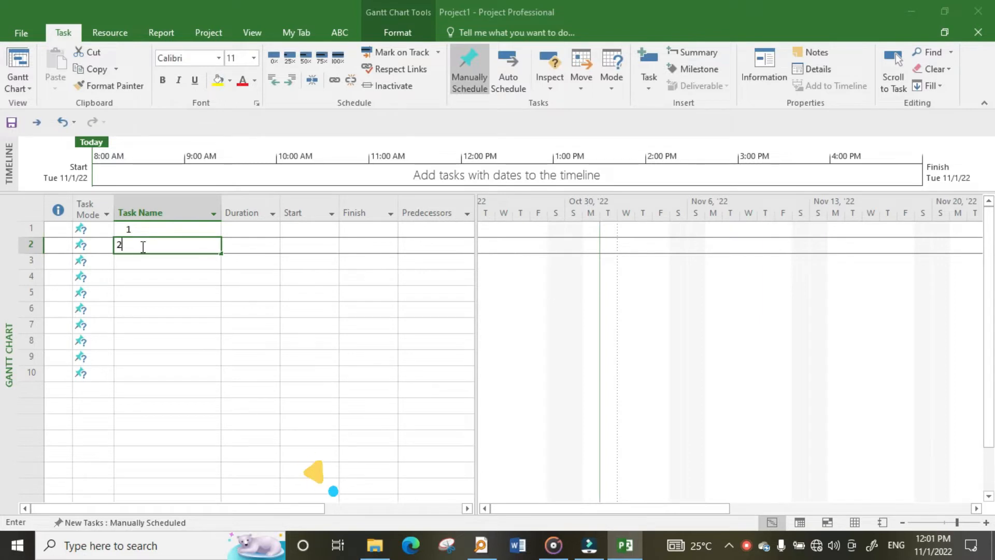
left_click(142, 260)
type("3")
left_click(140, 276)
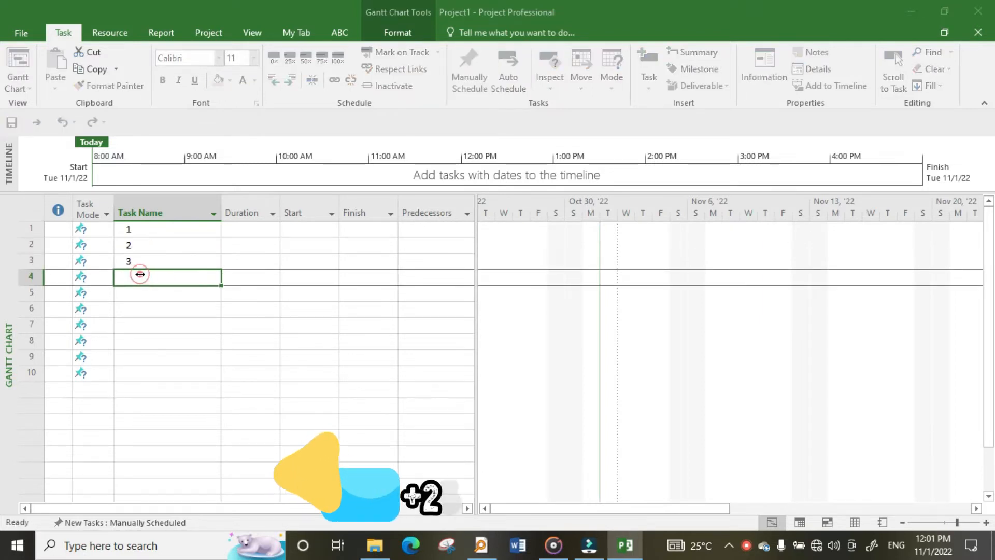
type("4")
key("BackSpace")
type("4")
left_click(143, 293)
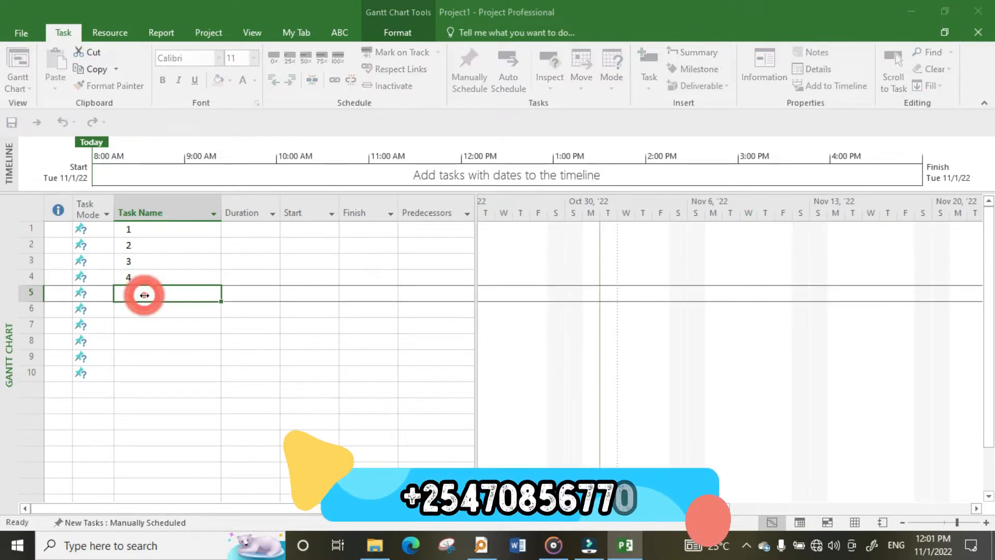
type("5")
Name the tasks in rows 6 to 10 as 6, 7, 8, 9 and 10
left_click(141, 308)
type("6")
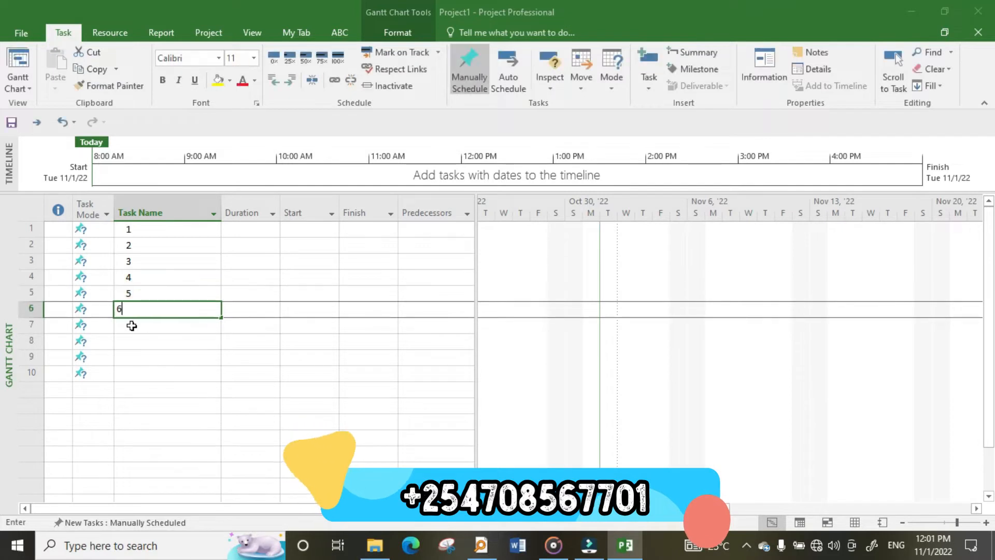
left_click(134, 324)
type("7")
left_click(130, 340)
type("8")
left_click(129, 356)
type("9")
left_click(127, 372)
type("10")
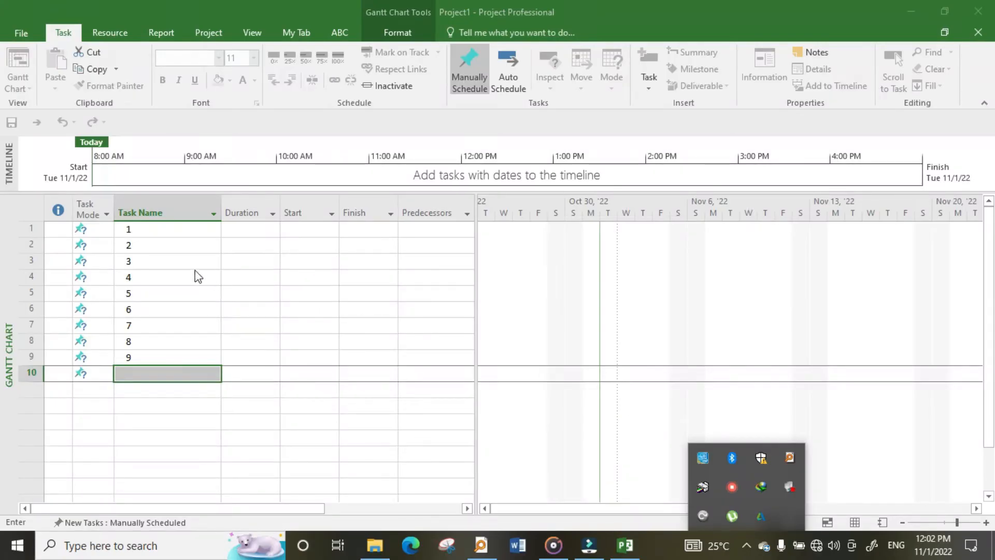
Set the durations of tasks 1, 2 and 3 to 4, 2 and 5 days respectively
left_click(237, 230)
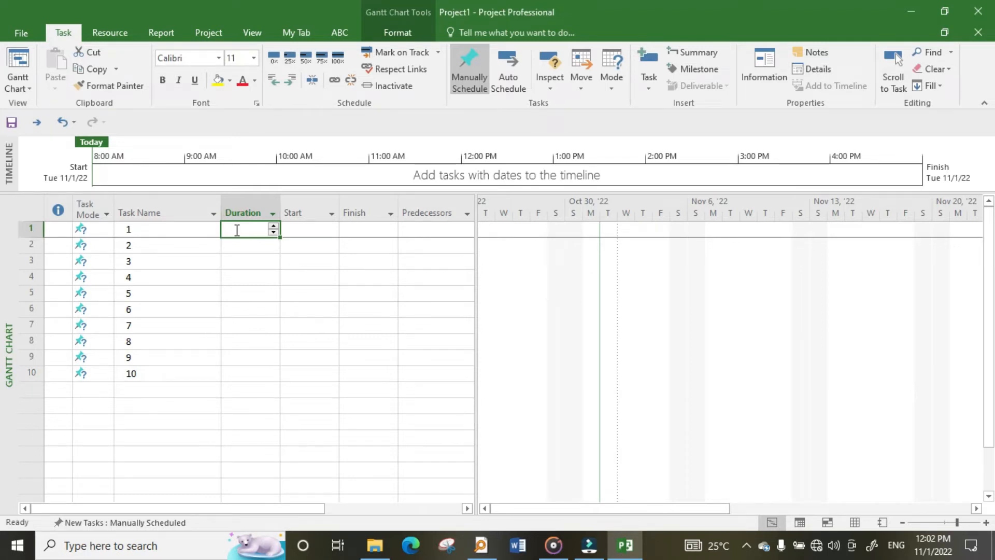
type("4")
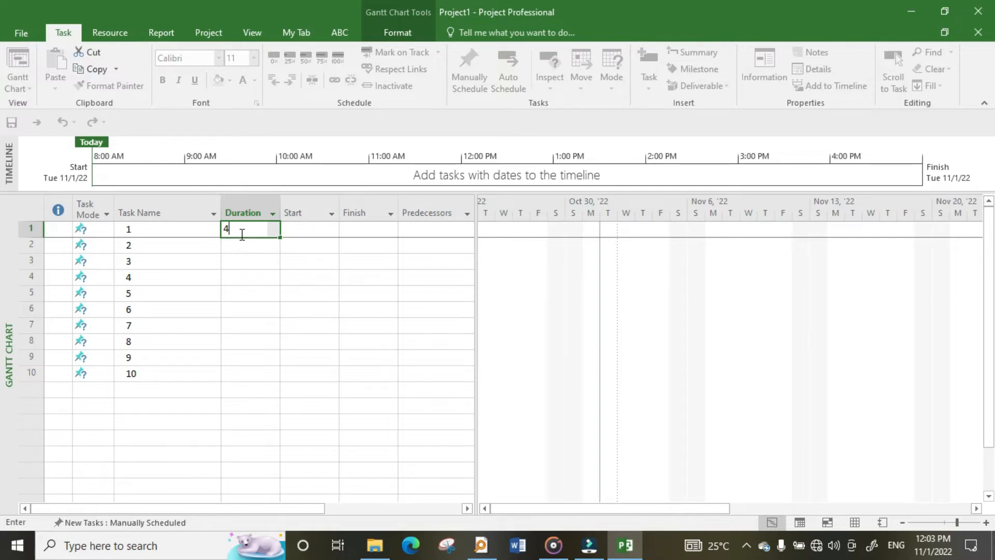
key("Return")
left_click(236, 245)
type("2")
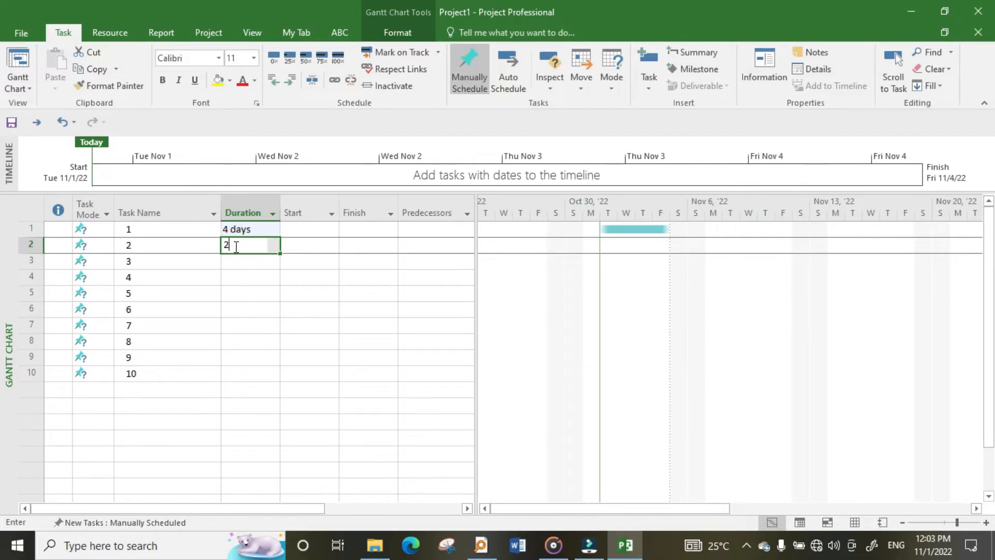
left_click(237, 263)
left_click(237, 263)
type("5")
key("Return")
Set the durations of tasks 4, 5 and 6 to 2, 3 and 4 days respectively
left_click(236, 278)
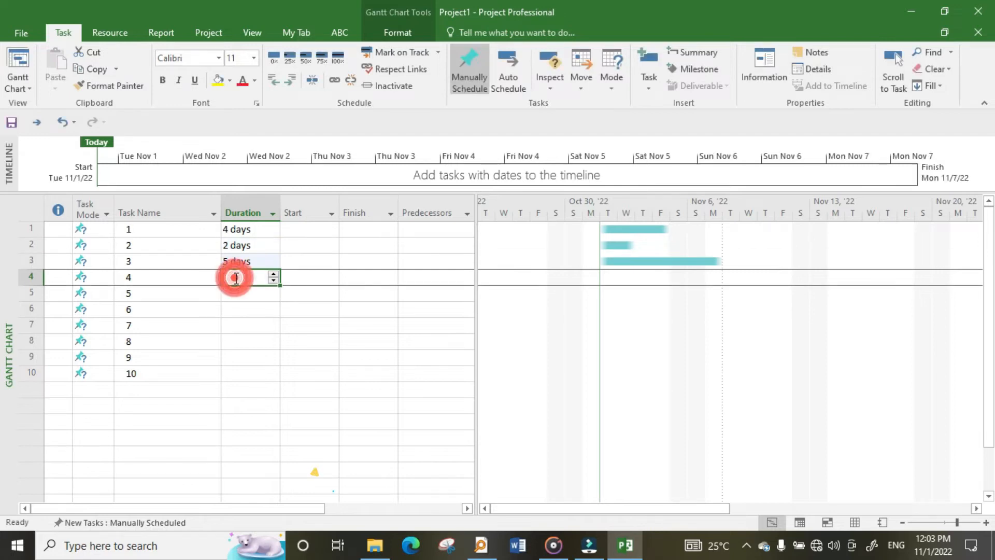
type("2")
key("Return")
left_click(235, 293)
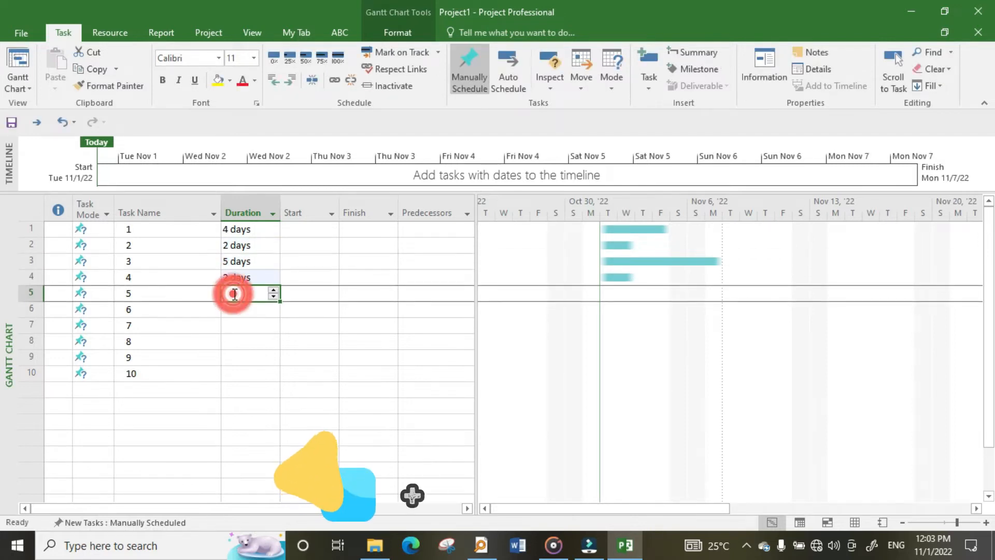
type("3")
left_click(234, 309)
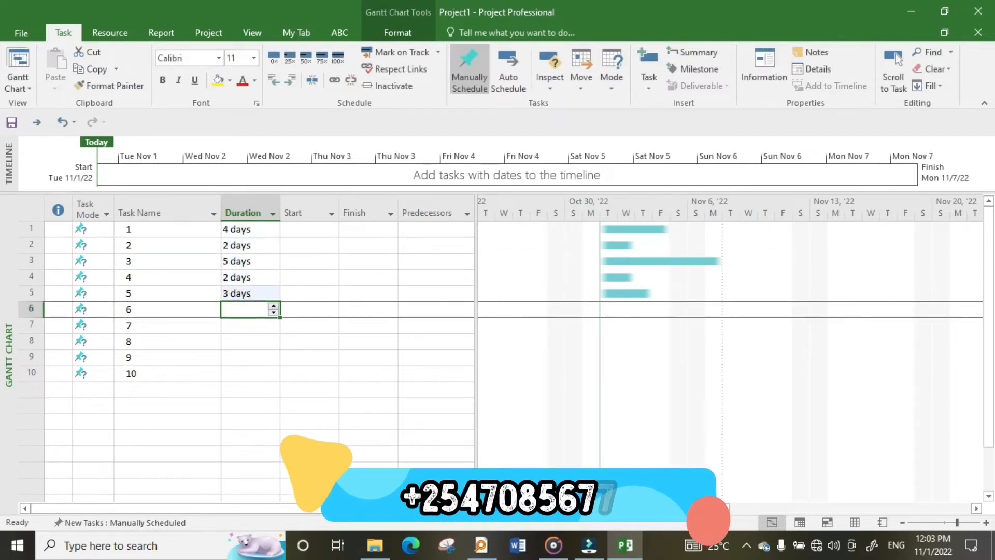
type("4 days")
Set the durations of tasks 7, 8, 9 and 10 to 5, 9, 12 and 14 days respectively
left_click(232, 325)
type("5")
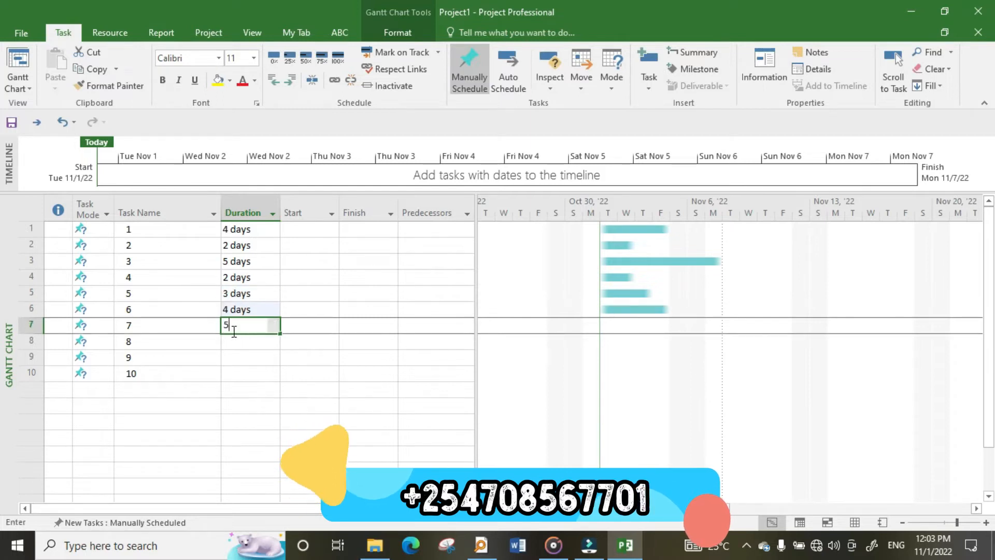
left_click(233, 340)
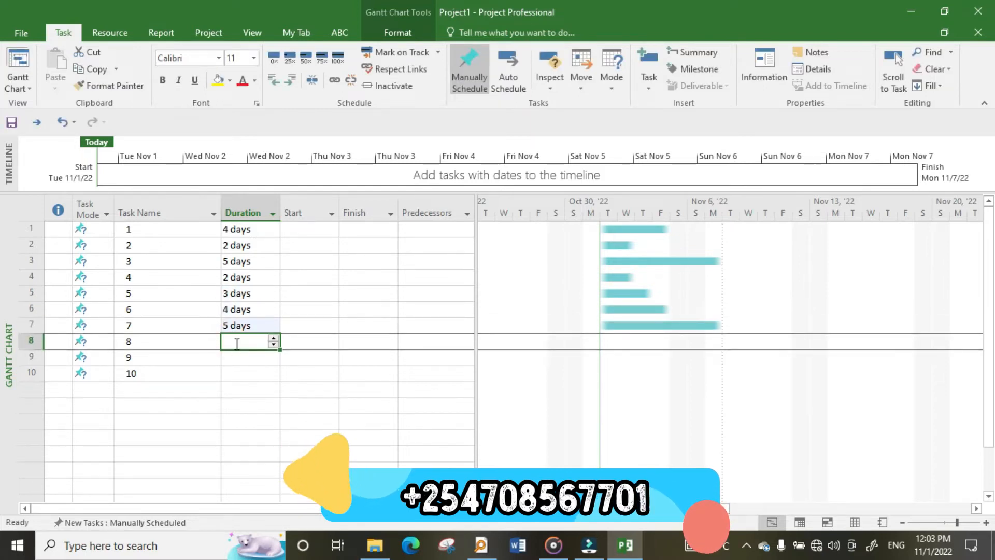
type("9")
left_click(235, 356)
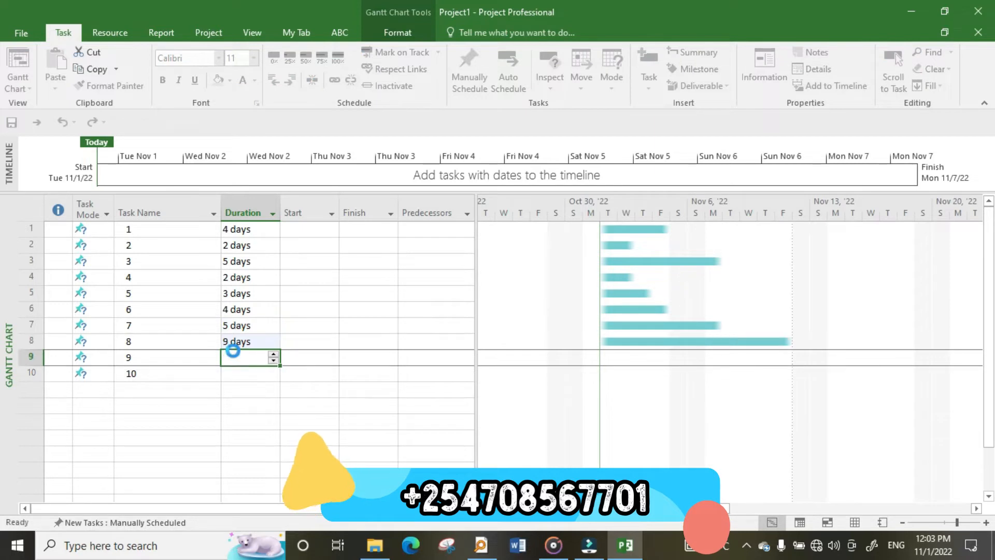
type("12")
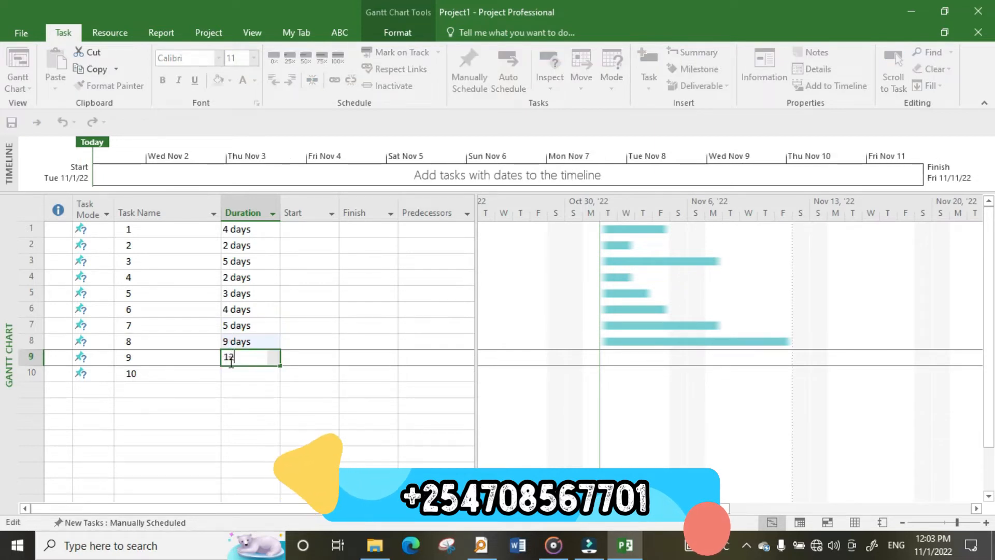
left_click(233, 374)
type("14")
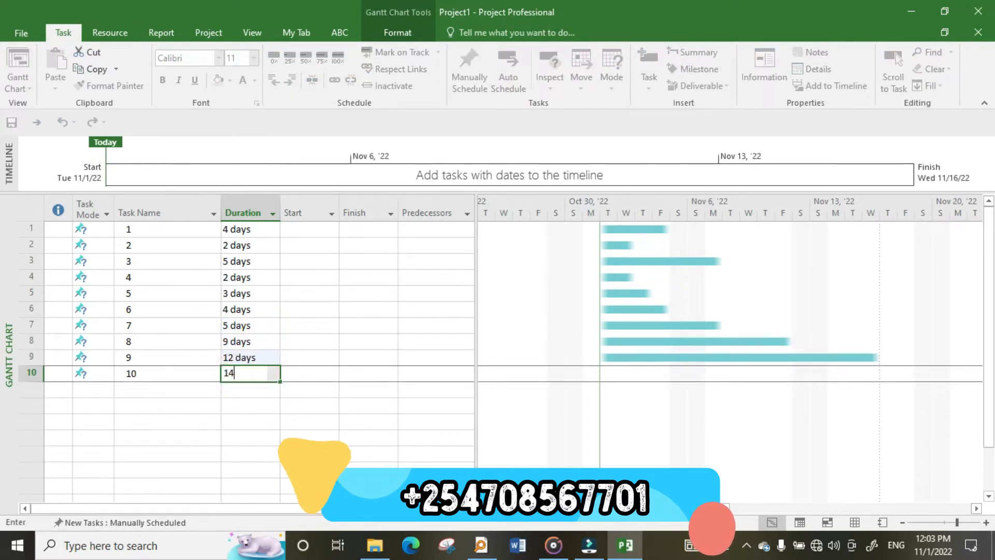
key("Return")
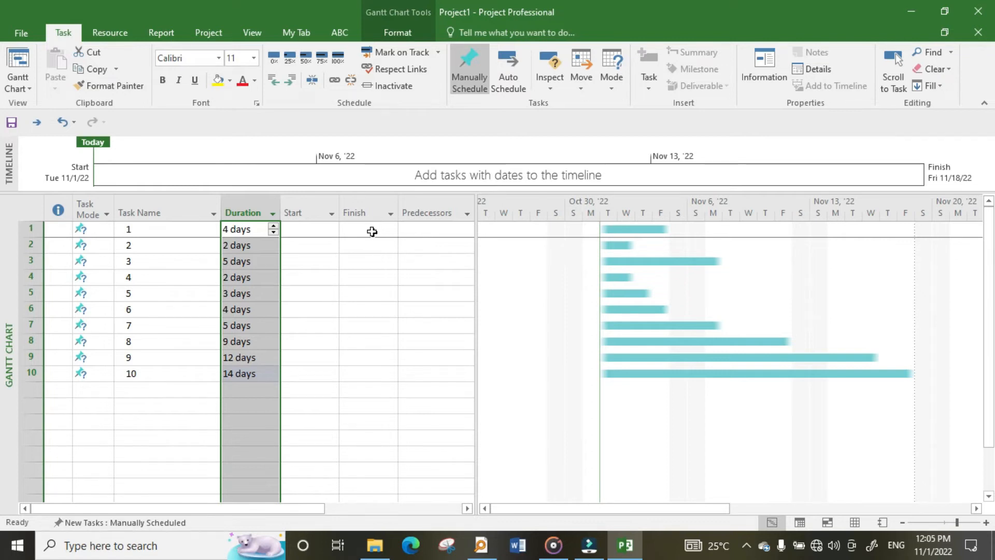
Set the start date of task 1 to November 2, 2022 and of task 2 to November 6, 2022
left_click(306, 232)
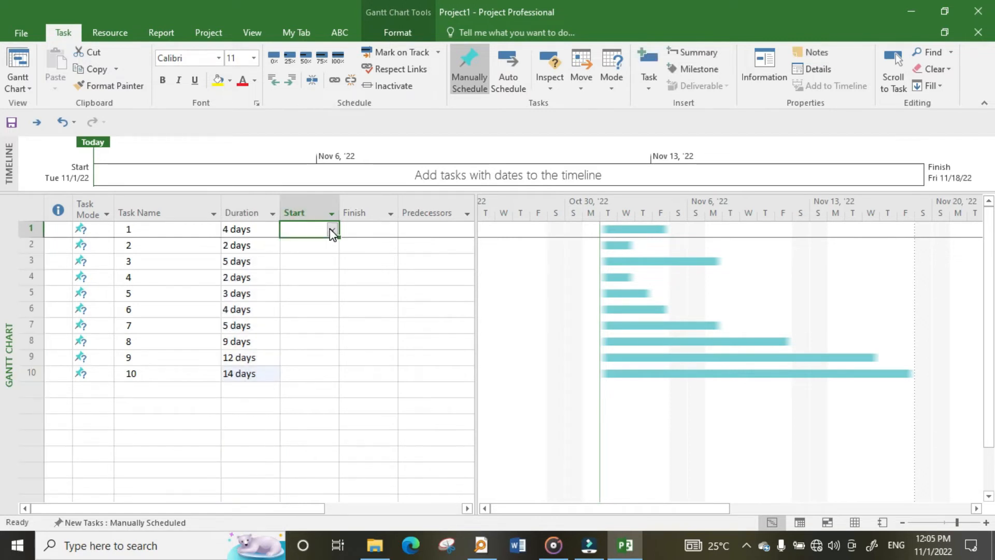
left_click(332, 231)
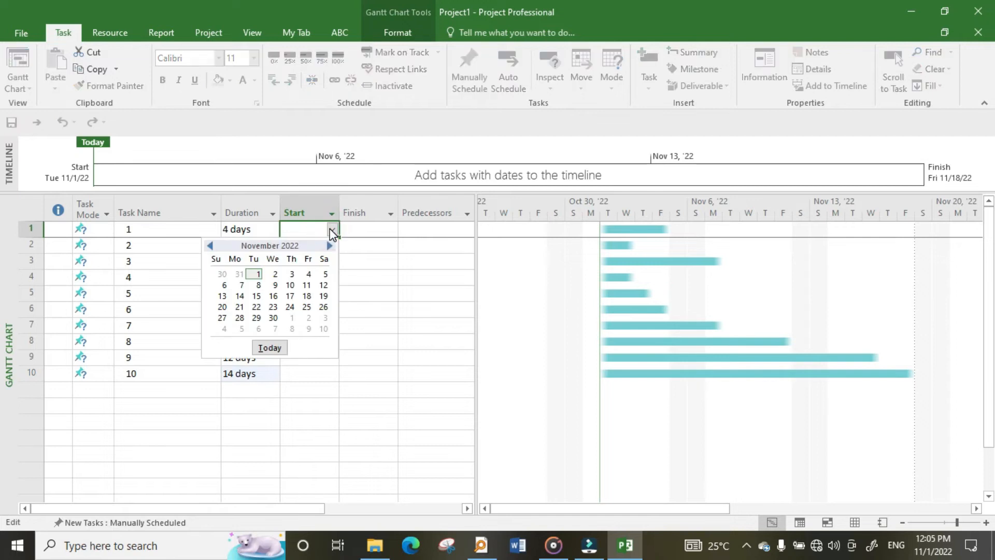
left_click(275, 274)
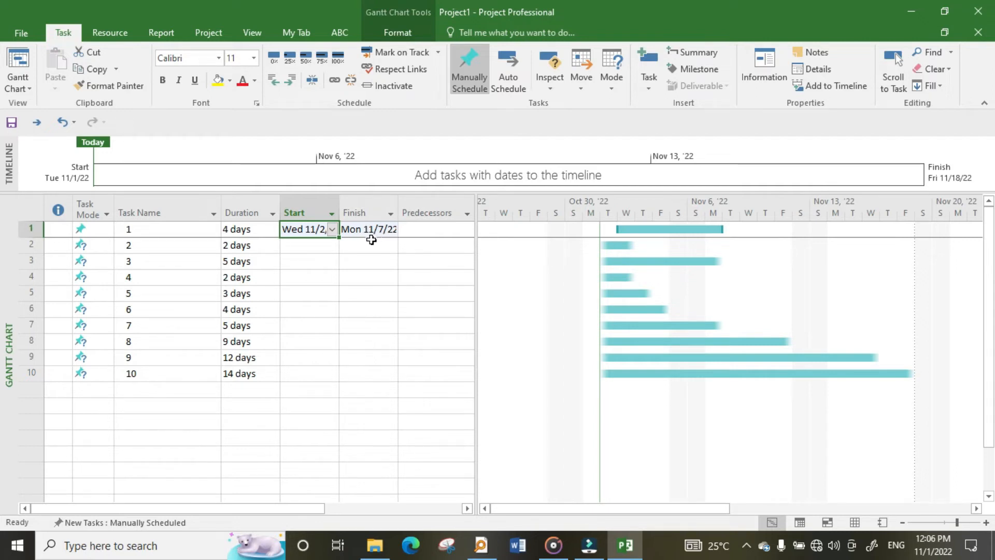
left_click(298, 251)
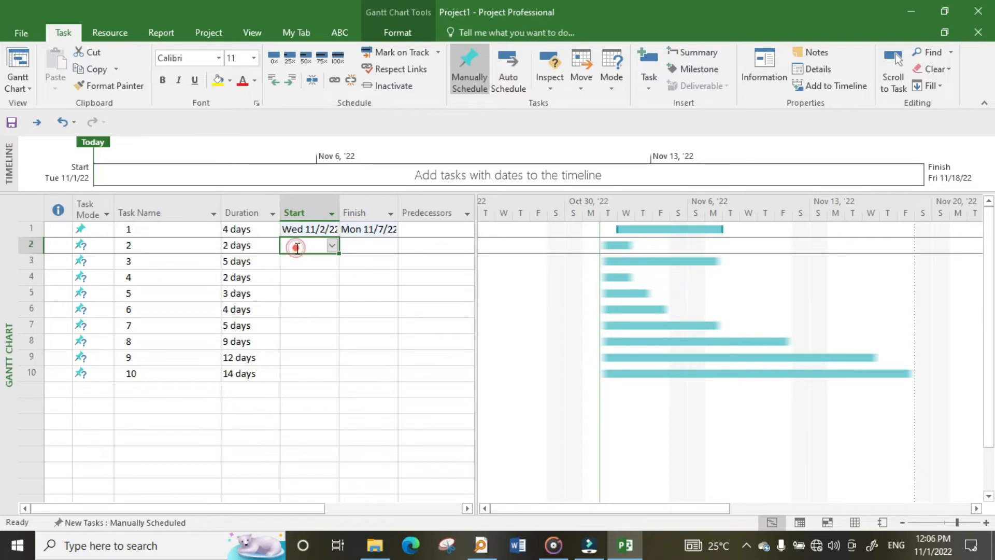
left_click(331, 246)
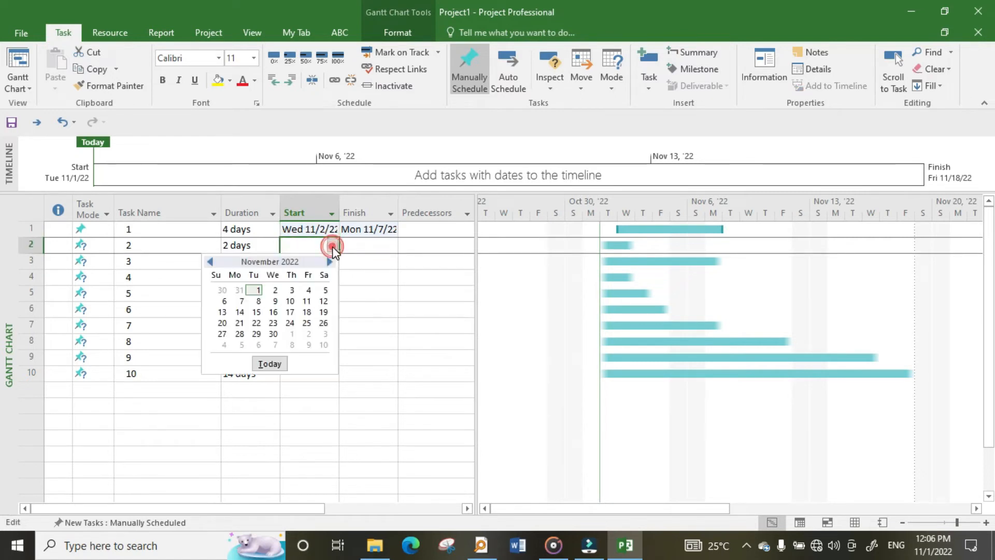
left_click(224, 301)
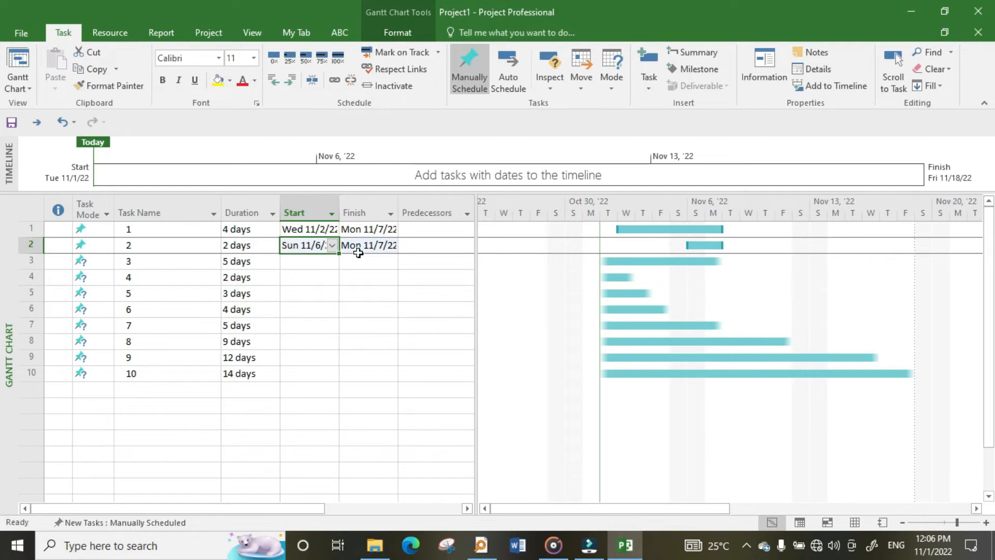
Set the start date of task 3 to November 9, 2022 and of task 4 to November 3, 2022
left_click(314, 262)
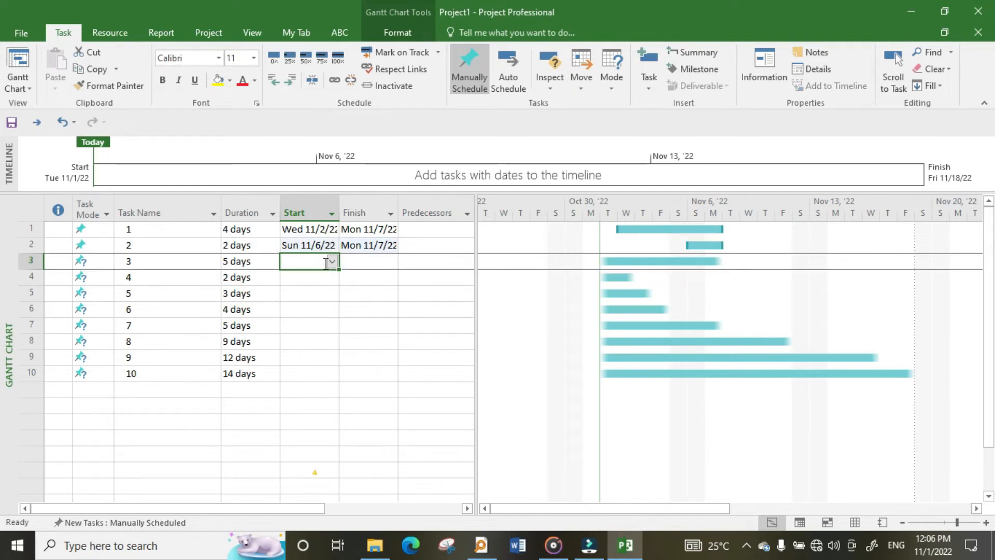
left_click(332, 261)
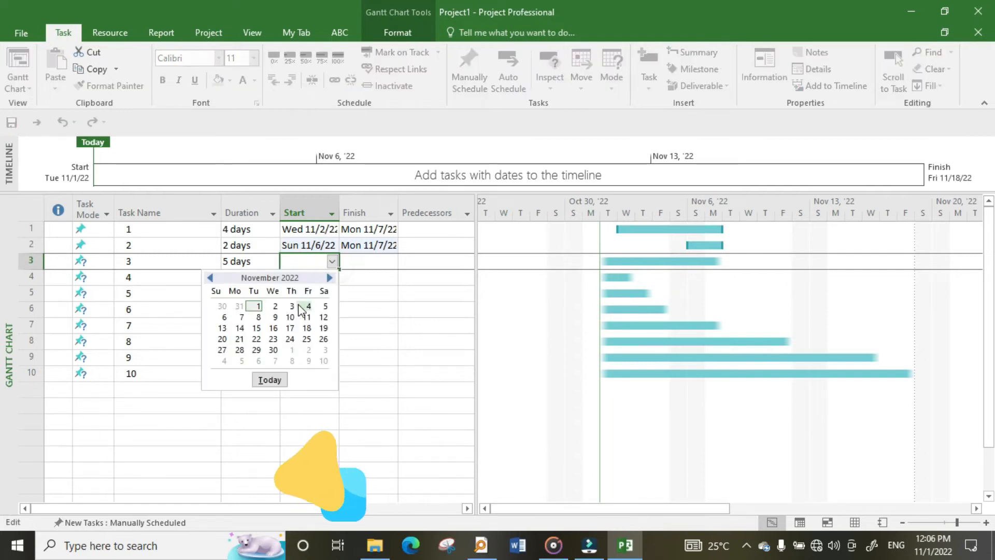
left_click(267, 314)
left_click(287, 278)
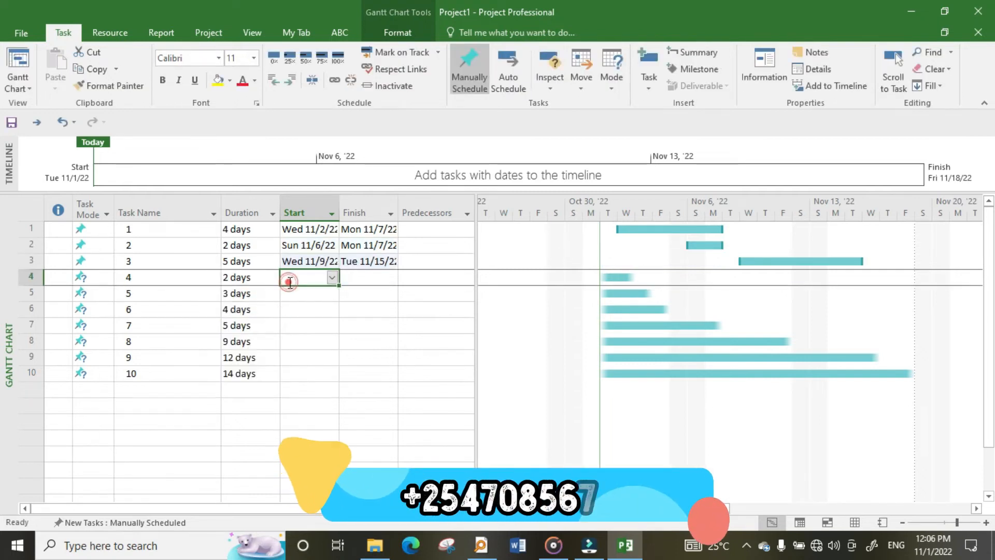
left_click(332, 277)
left_click(292, 322)
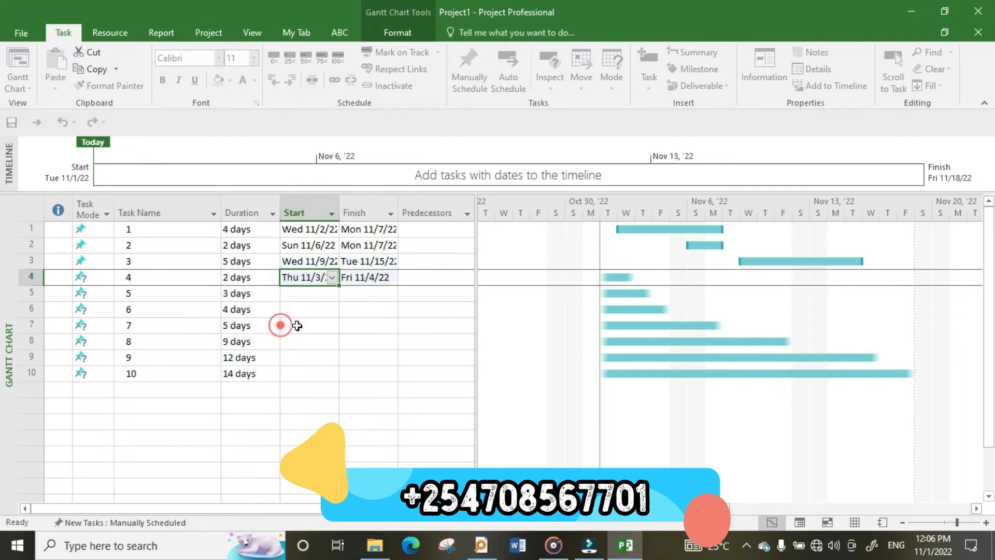
Set the start dates of tasks 5 and 6 to November 10, 2022
left_click(304, 294)
left_click(332, 293)
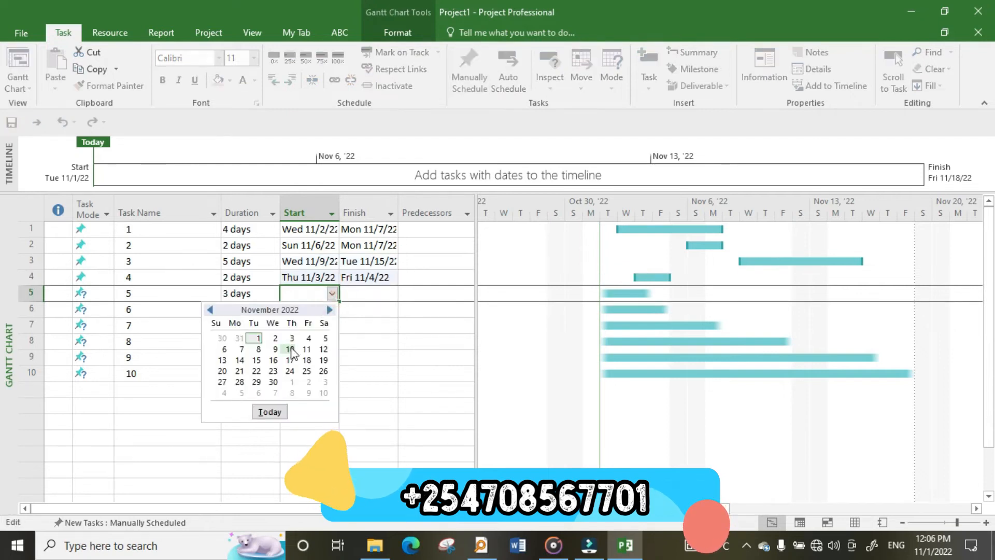
left_click(290, 350)
left_click(314, 314)
left_click(332, 309)
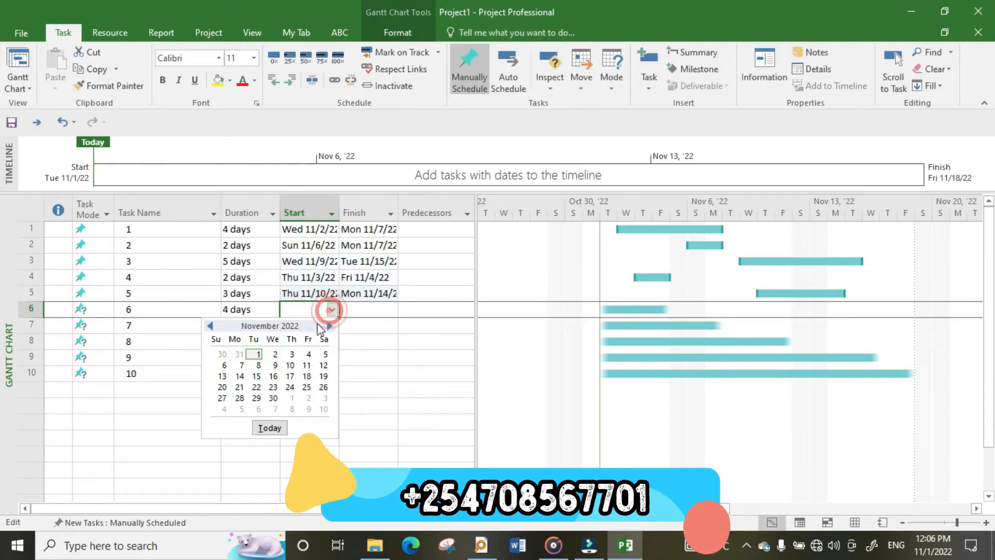
left_click(290, 364)
Set the start date of task 7 to November 3, 2022 and of task 8 to November 10, 2022
left_click(313, 326)
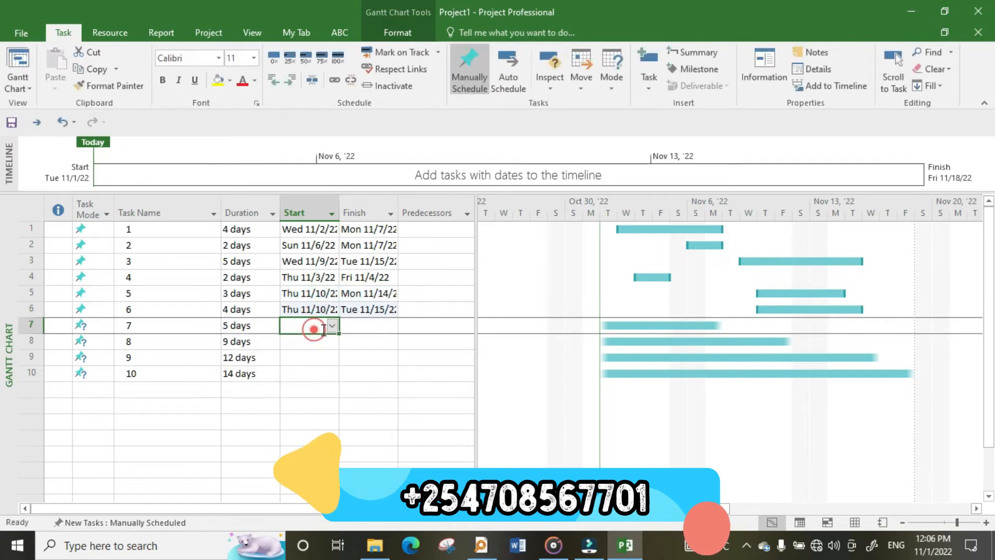
left_click(332, 325)
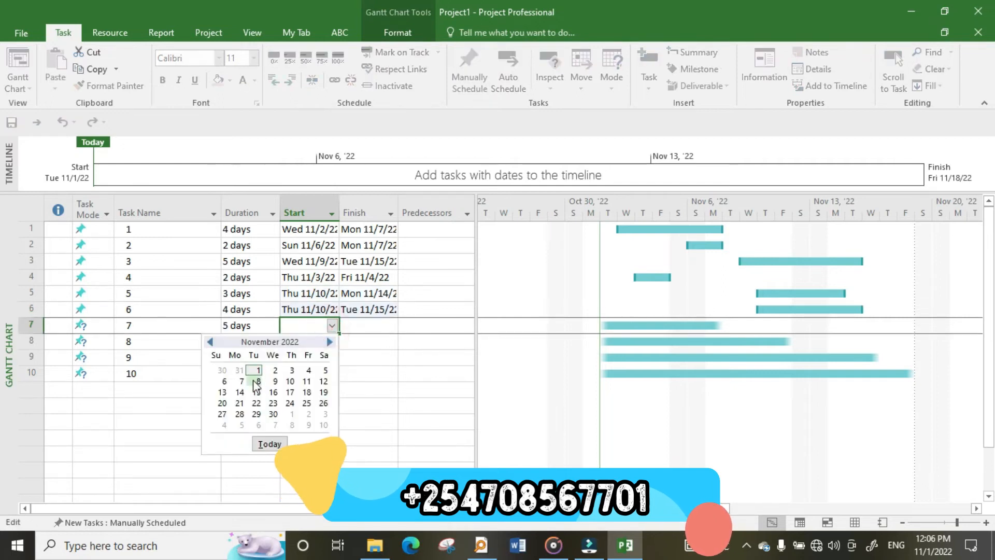
left_click(292, 370)
left_click(307, 345)
left_click(332, 341)
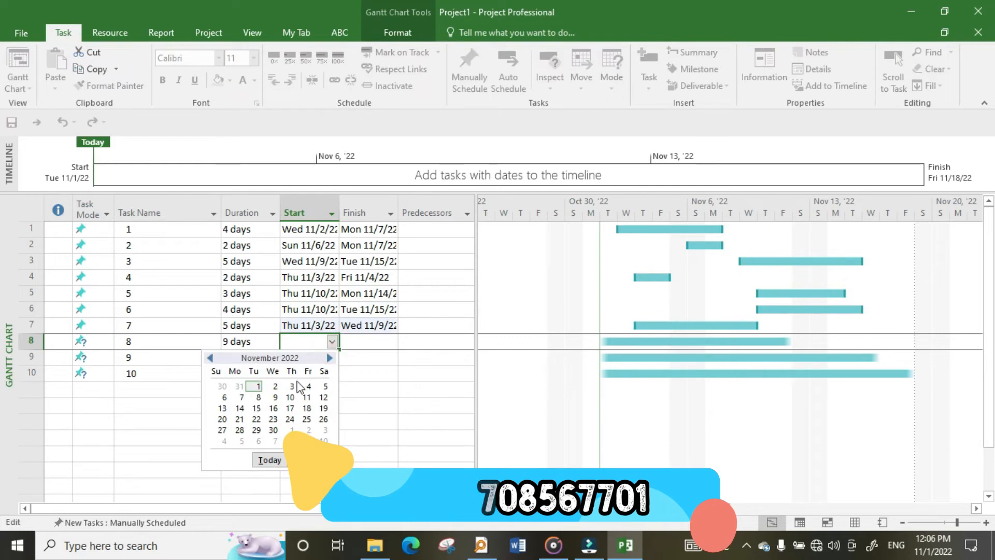
left_click(290, 399)
Set the start date of task 9 to November 3, 2022 and of task 10 to November 16, 2022
left_click(306, 373)
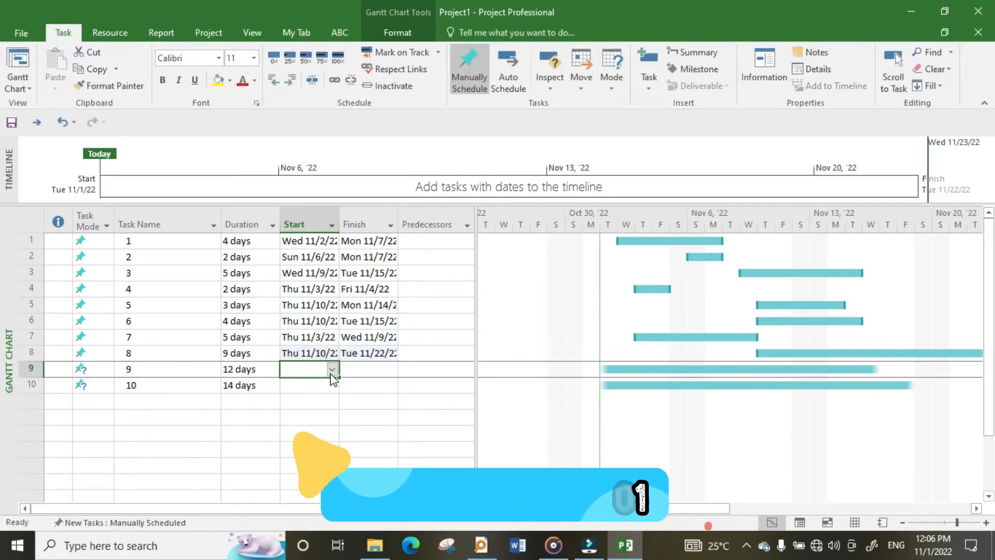
left_click(332, 369)
left_click(290, 417)
left_click(296, 385)
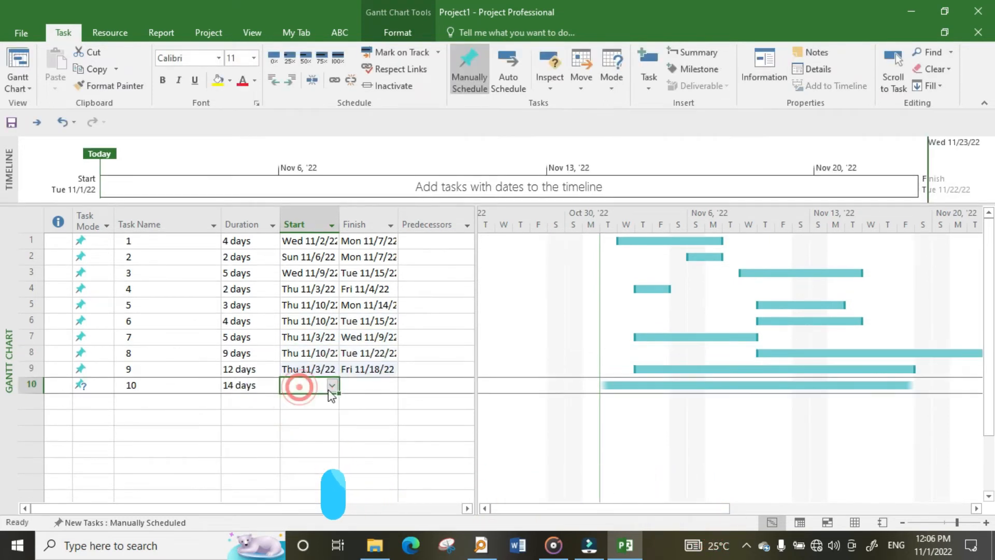
left_click(332, 385)
left_click(273, 452)
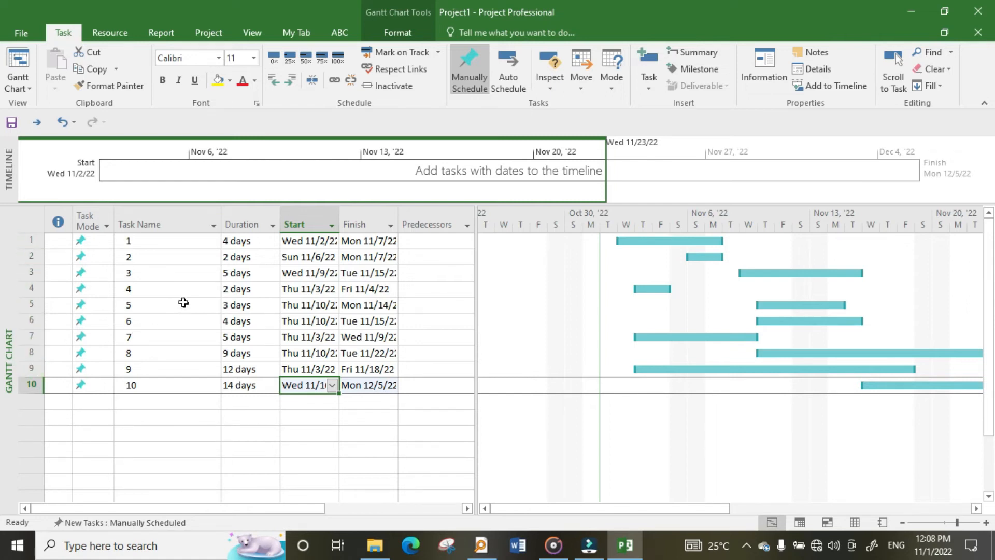
Set task 1 as the predecessor of task 2, and task 2 as the predecessor of task 3
left_click(137, 258)
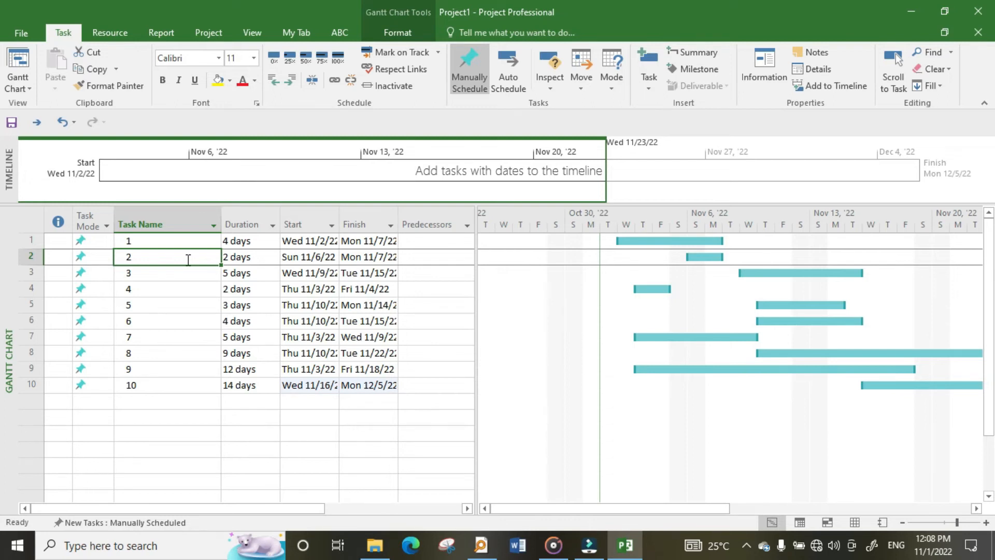
left_click(415, 259)
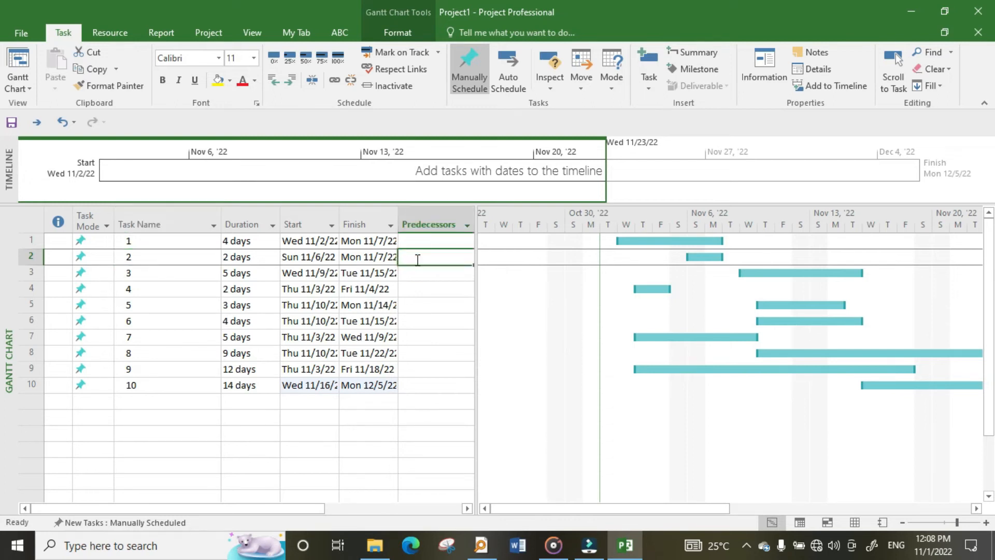
type("1")
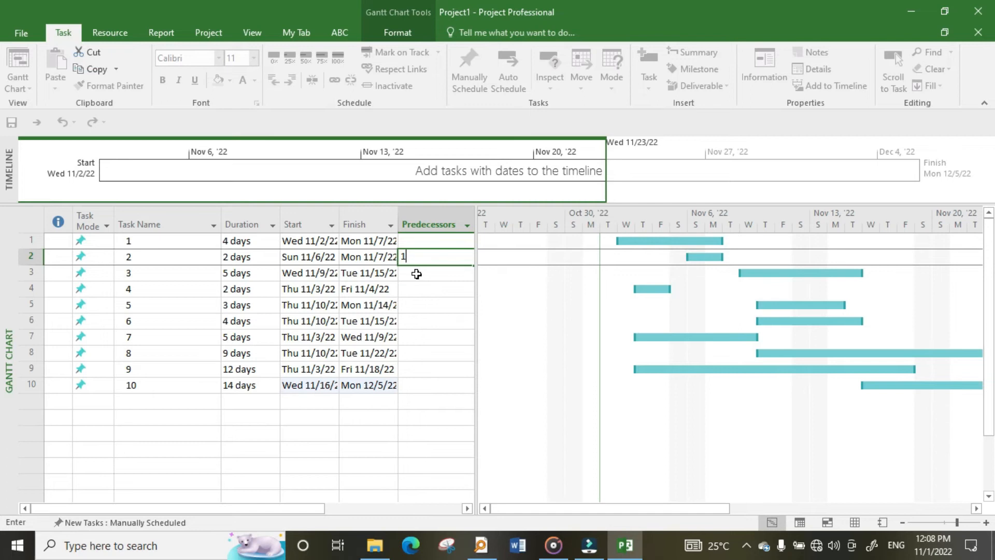
left_click(416, 274)
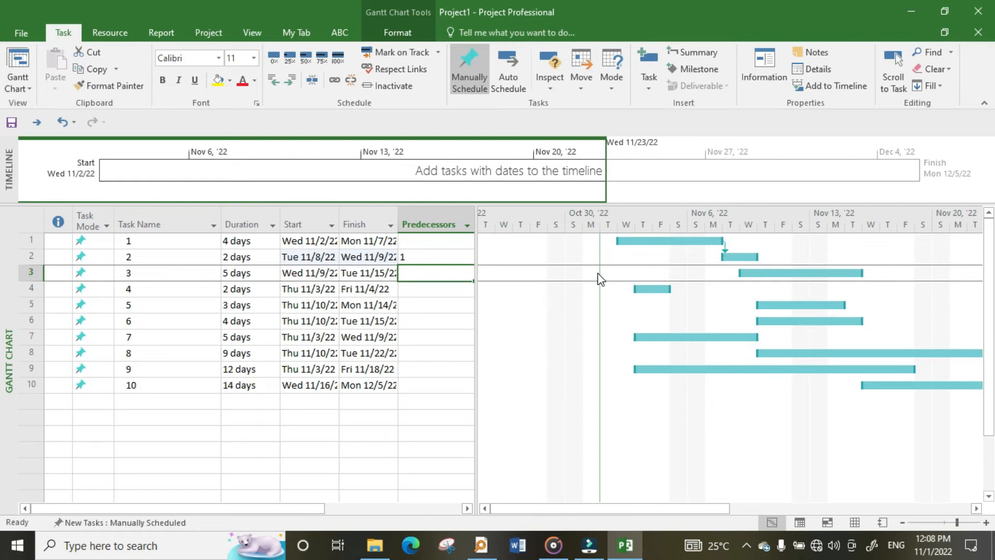
left_click(436, 273)
type("2")
left_click(434, 289)
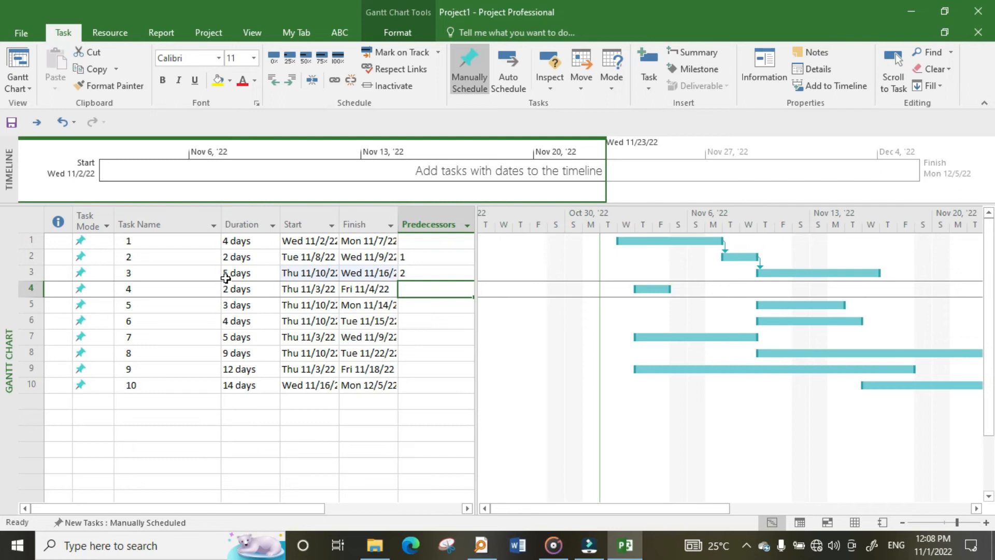
Set task 1 as the predecessor of task 4, and tasks 3 and 4 as the predecessors of task 5
left_click(428, 290)
type("1")
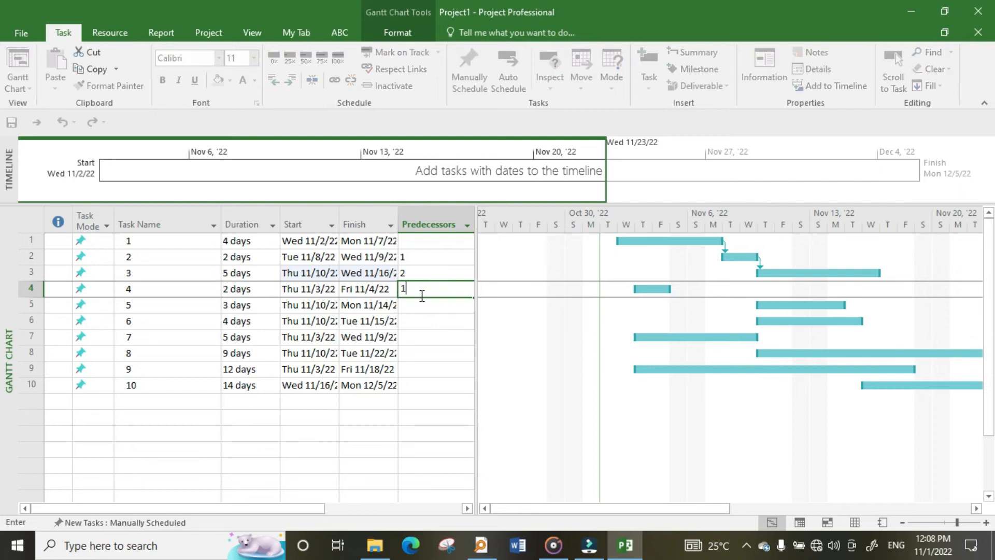
left_click(419, 307)
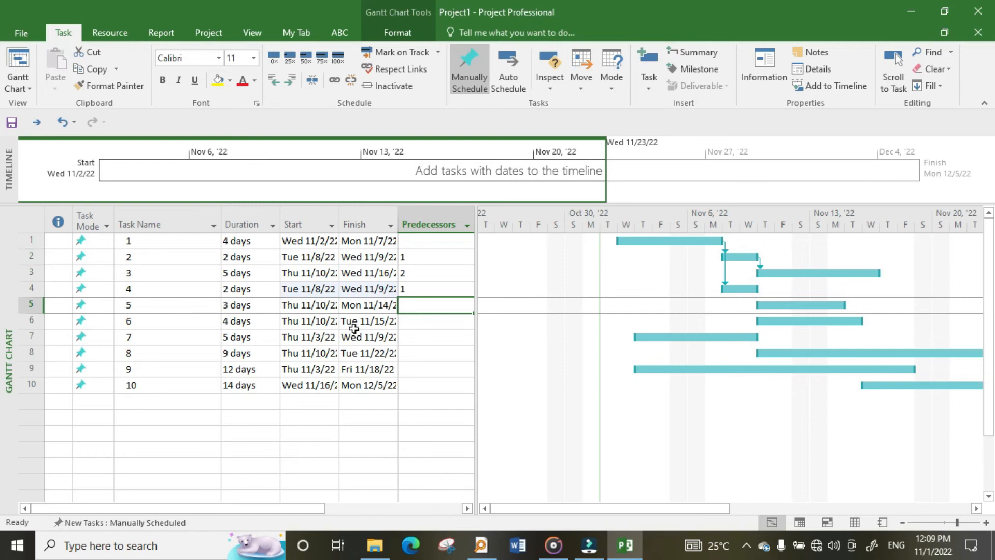
left_click(408, 307)
type("3,")
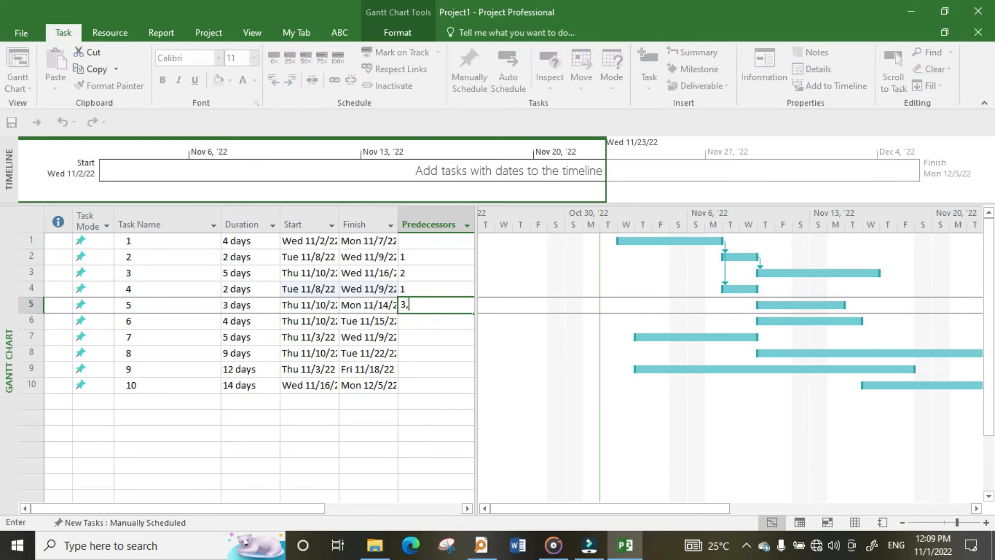
type("4")
key("Return")
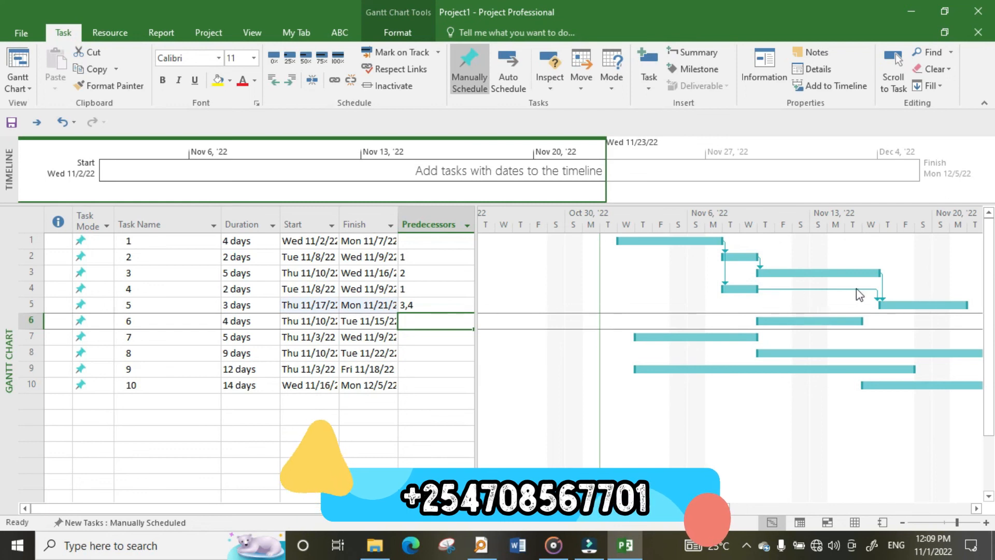
Set tasks 2 and 7 as the predecessors of task 6, and task 5 as the predecessor of task 7
left_click(420, 322)
type("2,7")
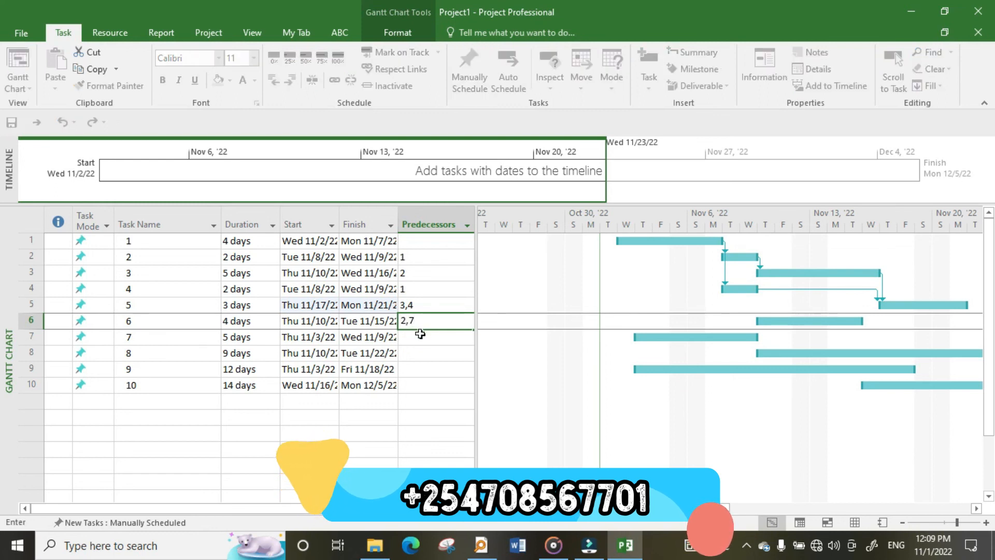
key("Return")
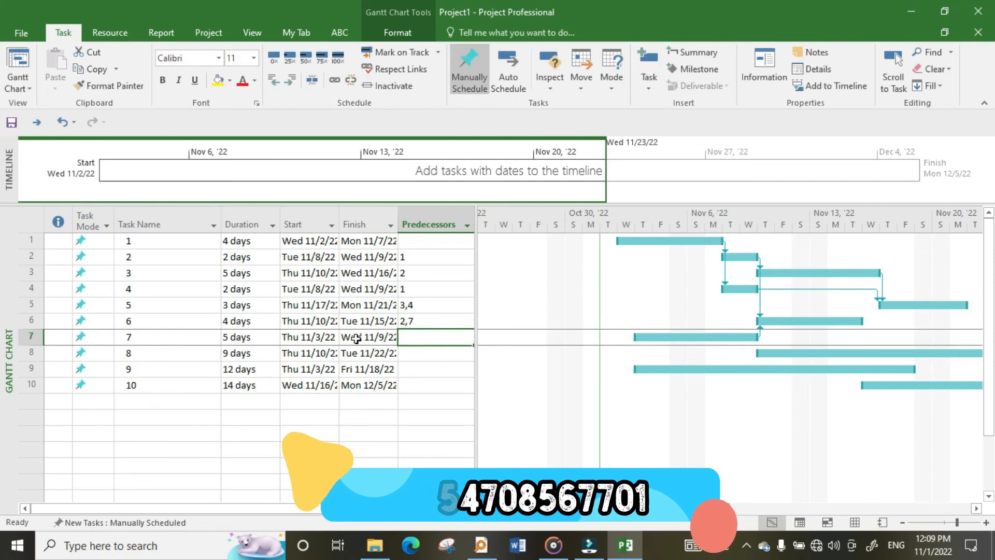
left_click(407, 338)
type("5")
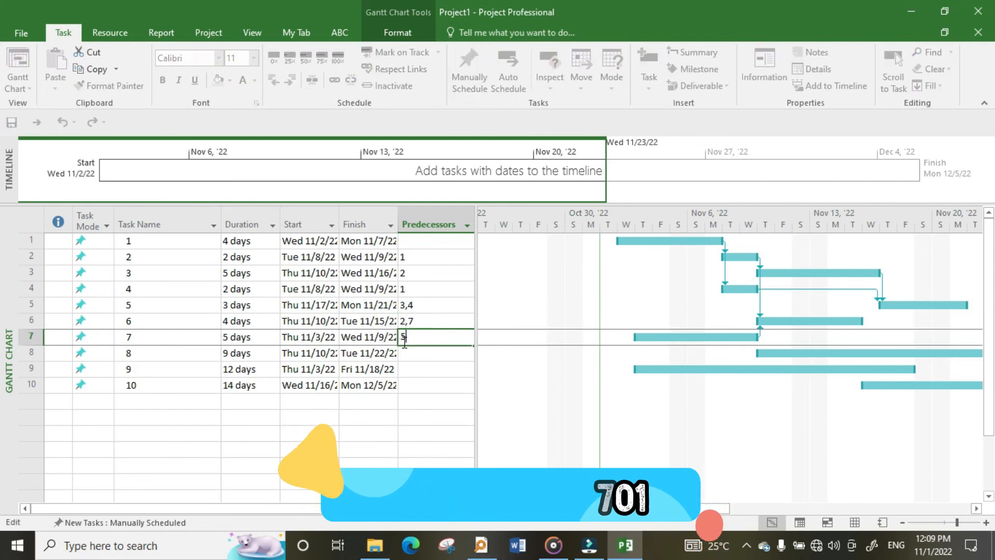
Set task 6 as the predecessor of task 8, and task 8 as the predecessor of task 9
left_click(407, 353)
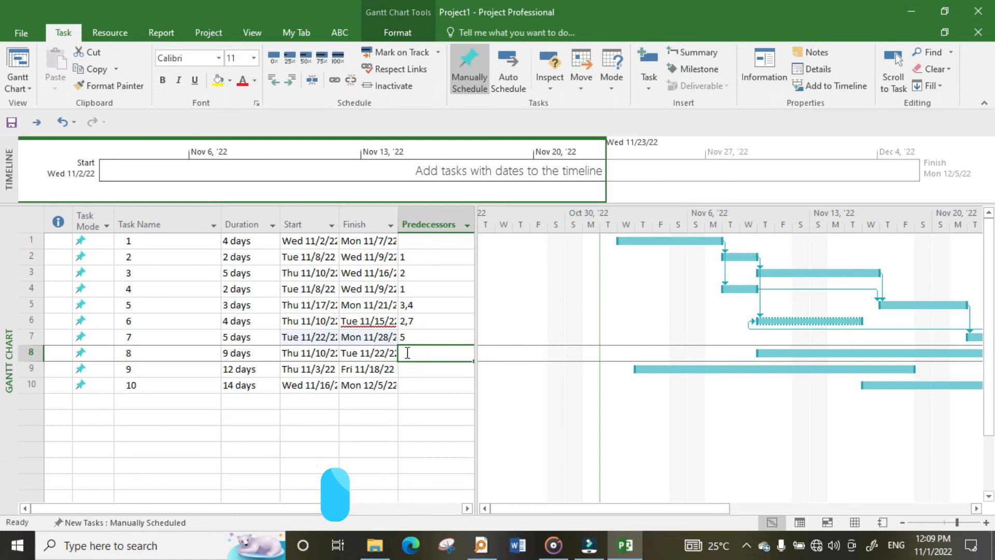
type("6")
left_click(415, 368)
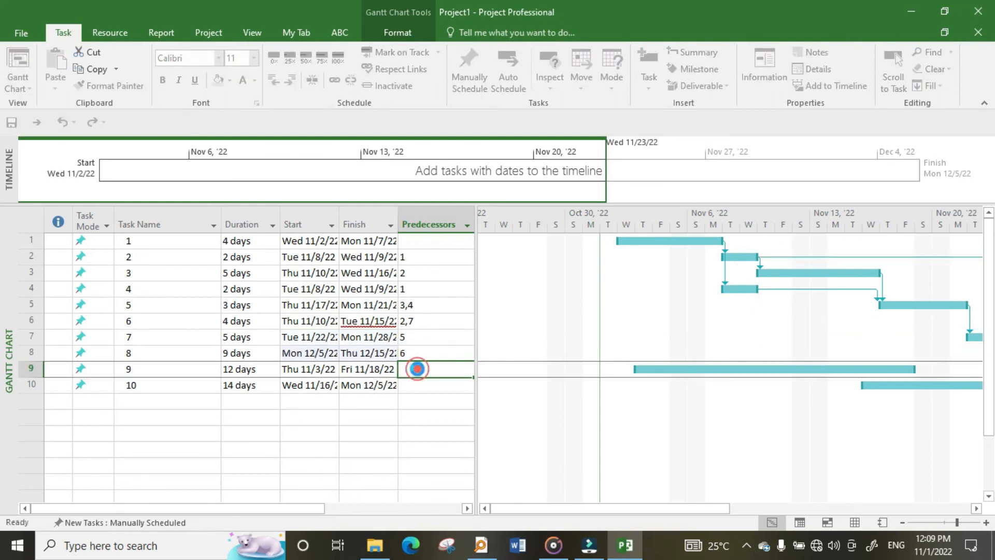
type("8")
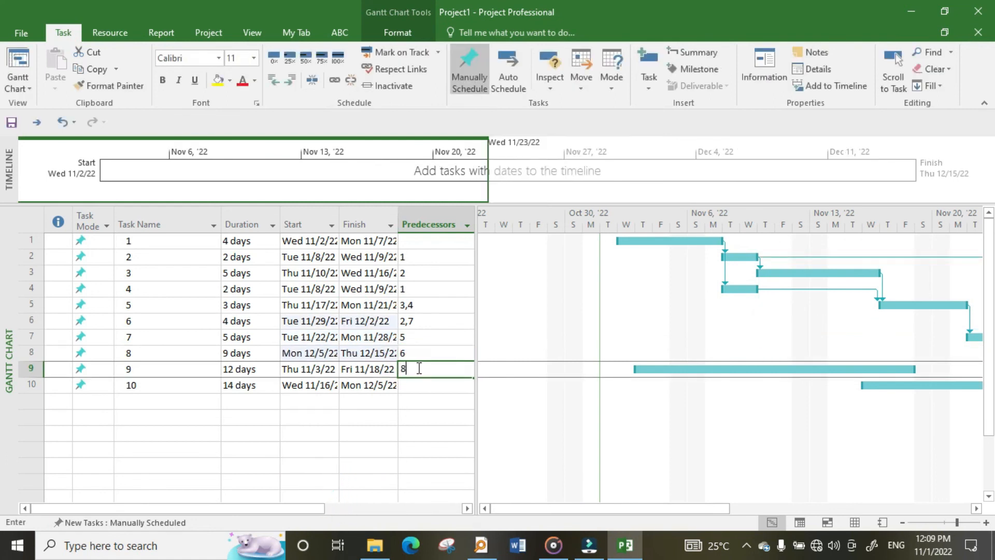
Set tasks 2, 4 and 6 as the predecessors of task 10
left_click(418, 384)
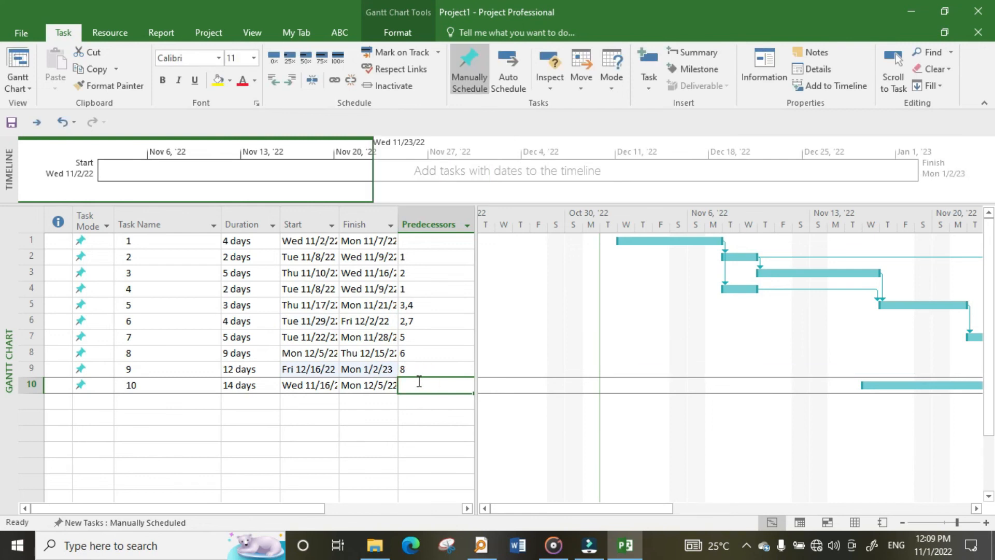
type("2,4,")
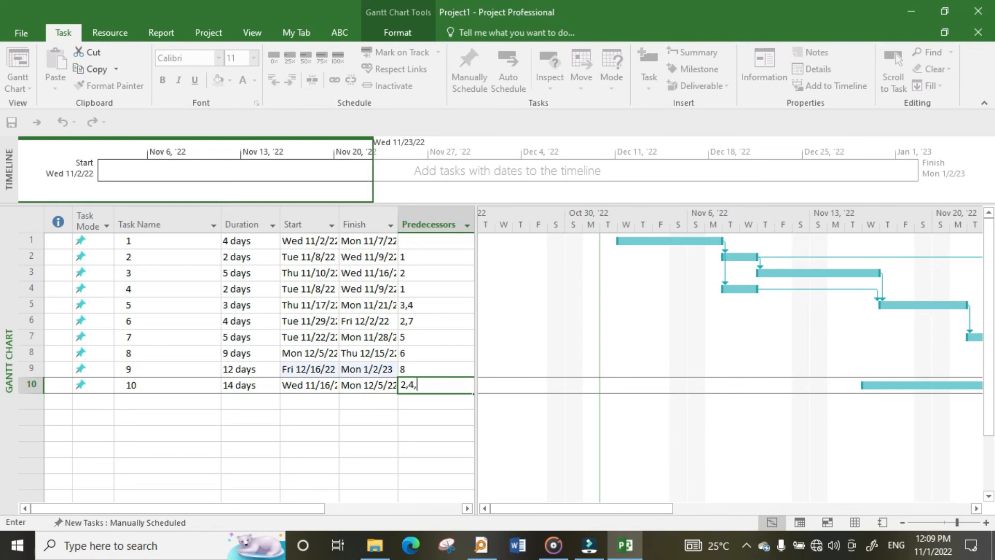
type("6")
left_click(421, 369)
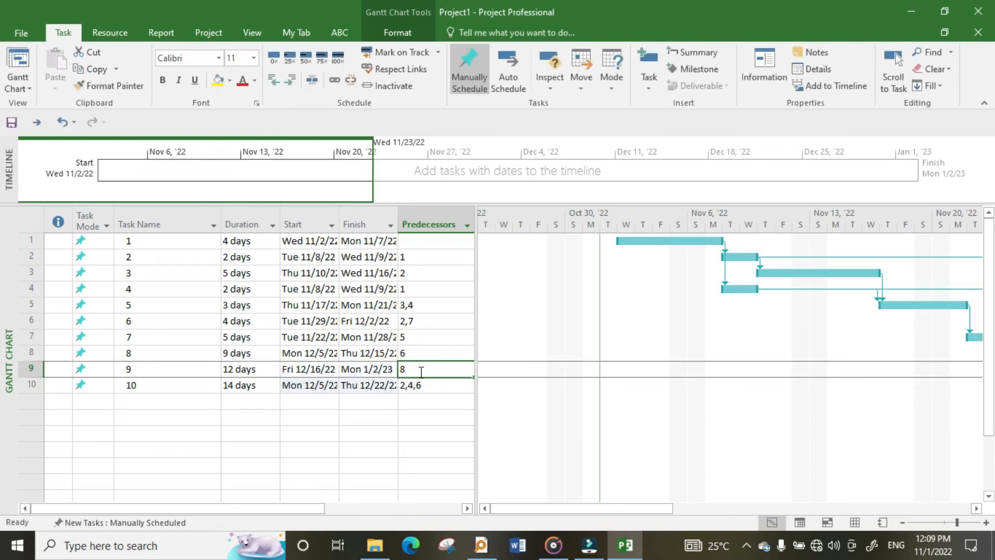